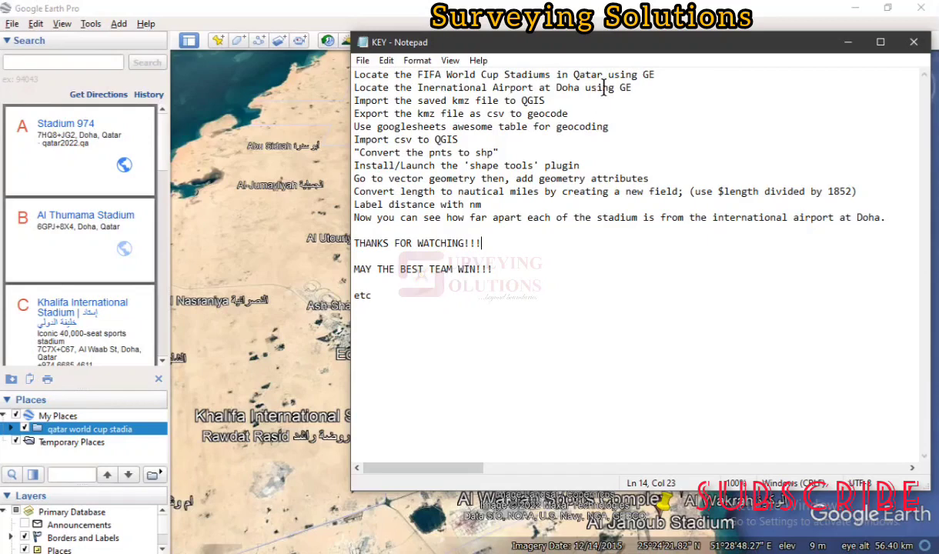
# Step: Minimise the Notepad checklist and enter "qatar world cup stadiums" as the place search in Google Earth
pyautogui.click(848, 42)
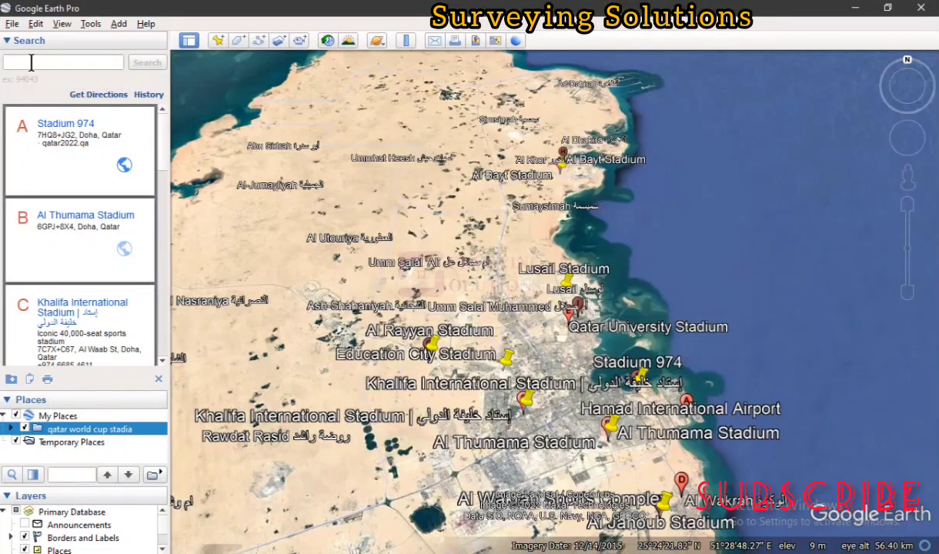
pyautogui.click(31, 63)
pyautogui.write('qata')
pyautogui.click(48, 78)
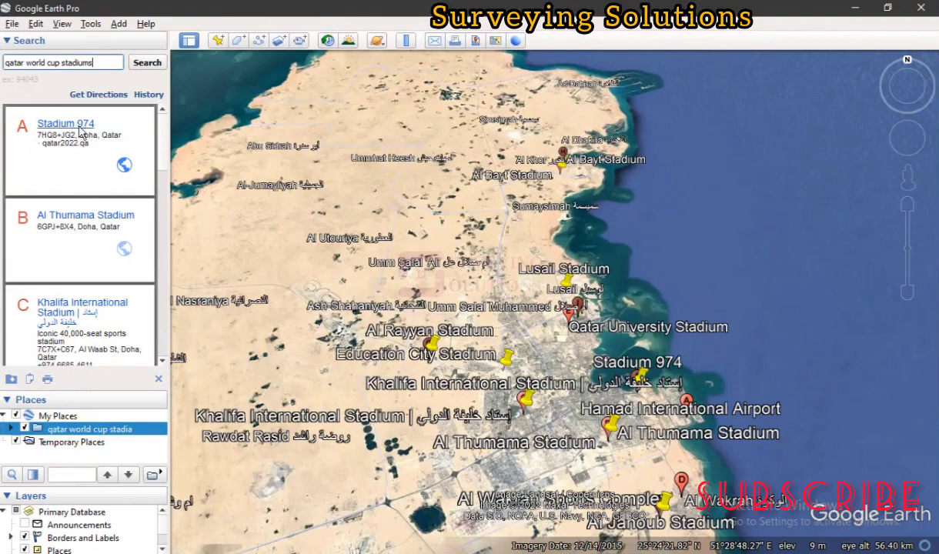
# Step: Examine the search results to identify the World Cup stadiums in Qatar, from Stadium 974 to Al Janoub Stadium
pyautogui.scroll(-3, 74, 246)
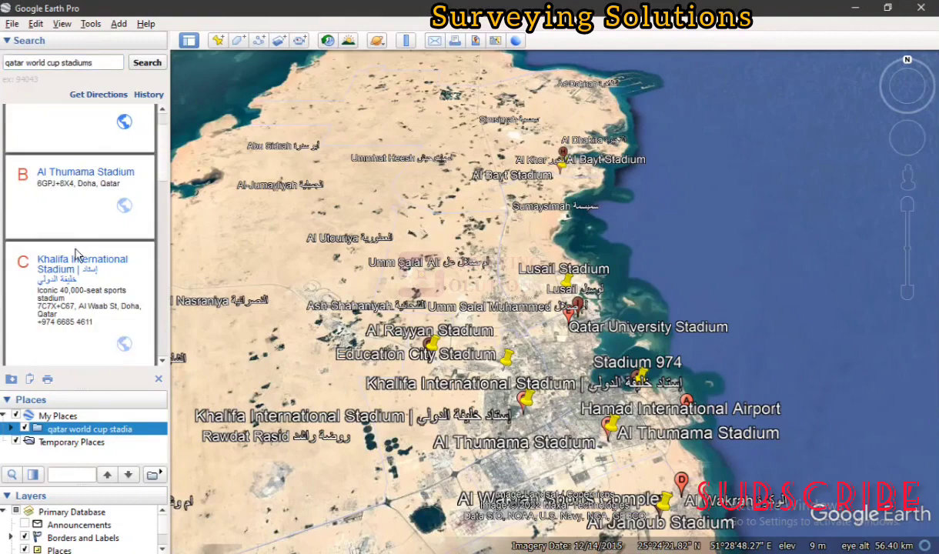
pyautogui.scroll(-3, 75, 264)
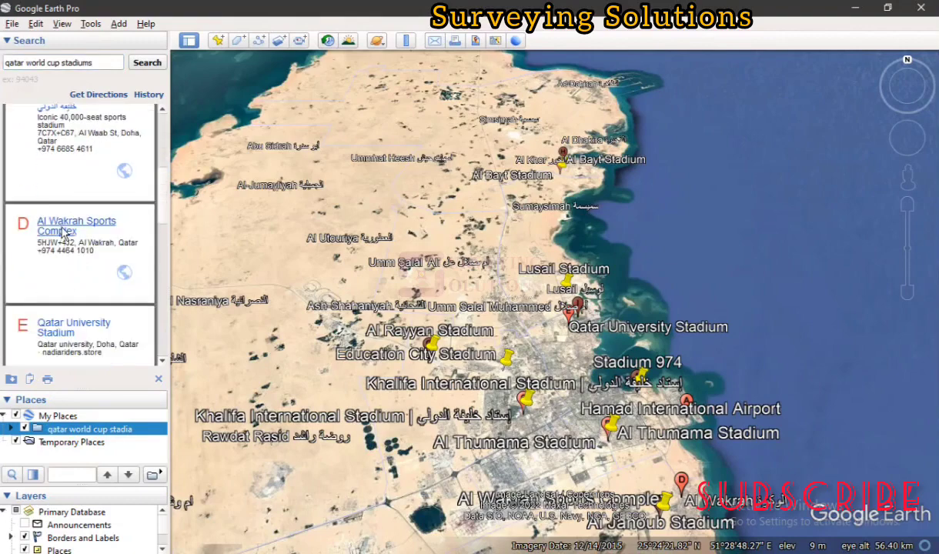
pyautogui.scroll(-2, 67, 239)
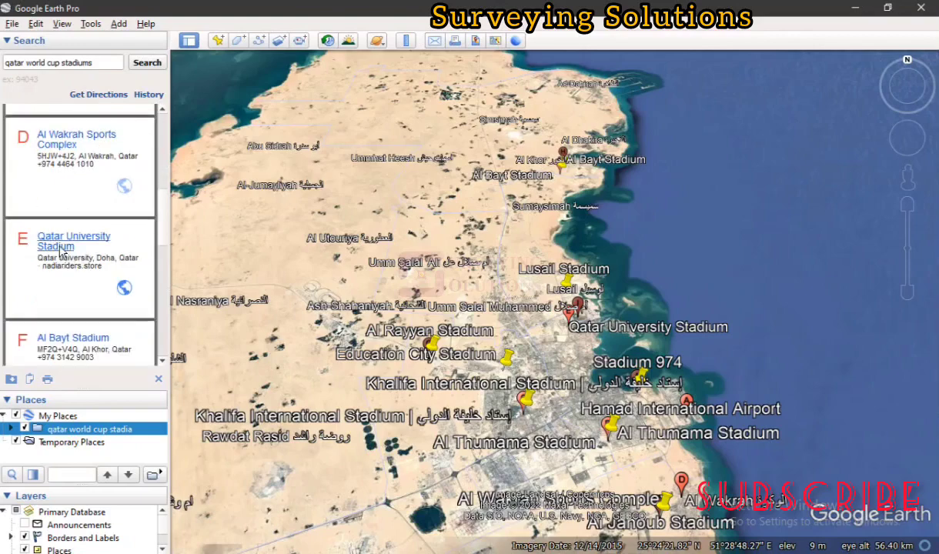
pyautogui.scroll(-3, 83, 252)
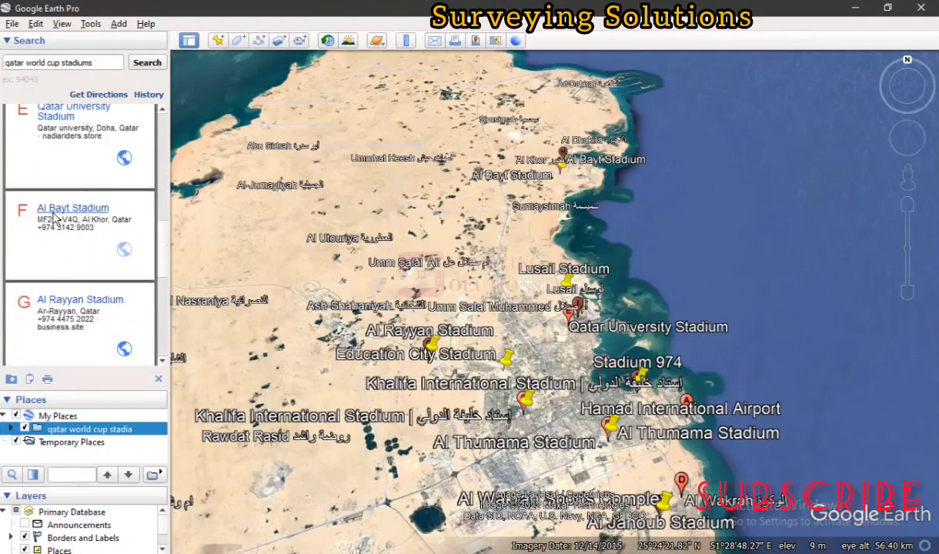
pyautogui.scroll(-2, 58, 235)
pyautogui.scroll(-2, 94, 232)
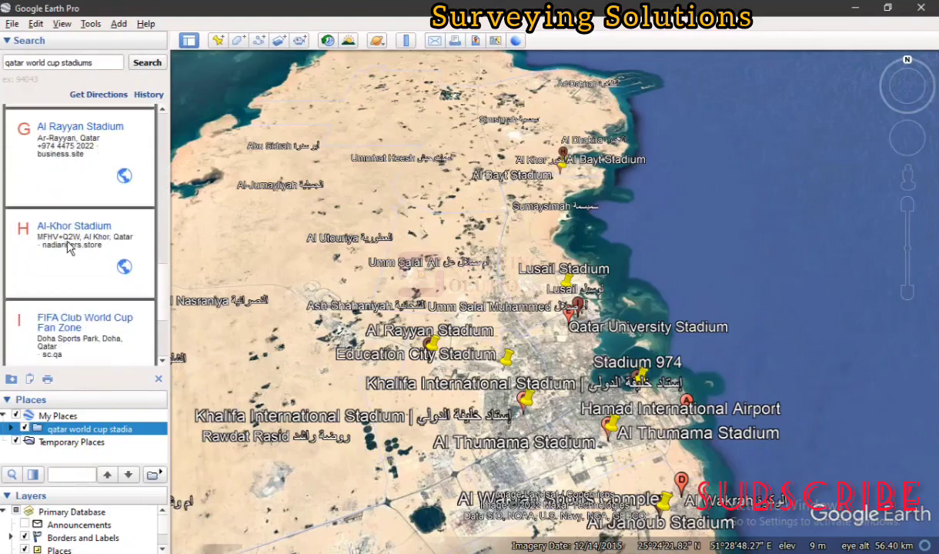
pyautogui.scroll(-2, 100, 254)
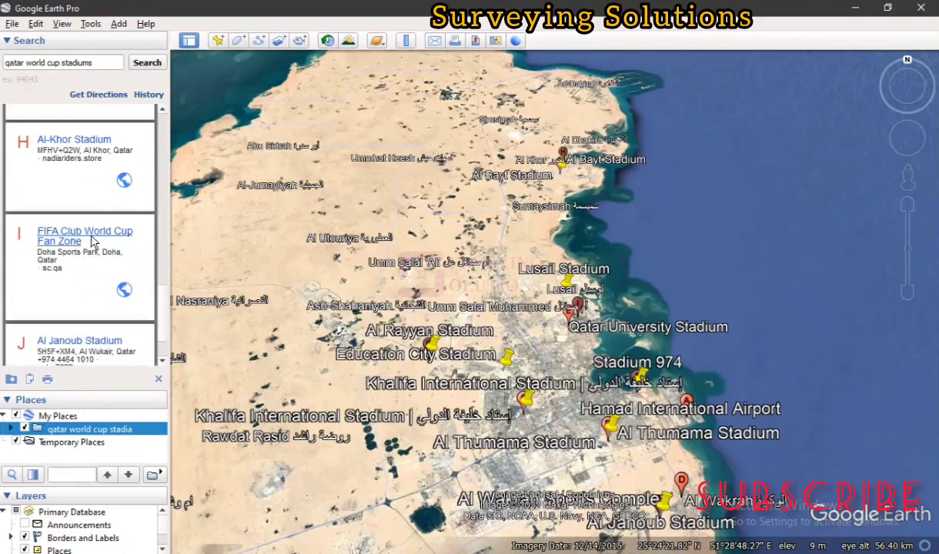
pyautogui.scroll(-1, 89, 254)
pyautogui.scroll(1, 67, 287)
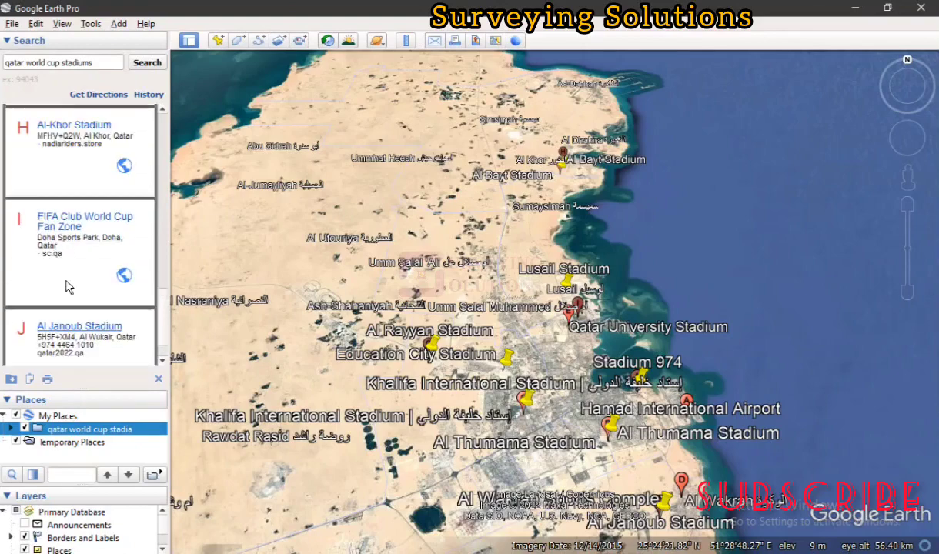
pyautogui.scroll(5, 68, 287)
pyautogui.scroll(2, 68, 287)
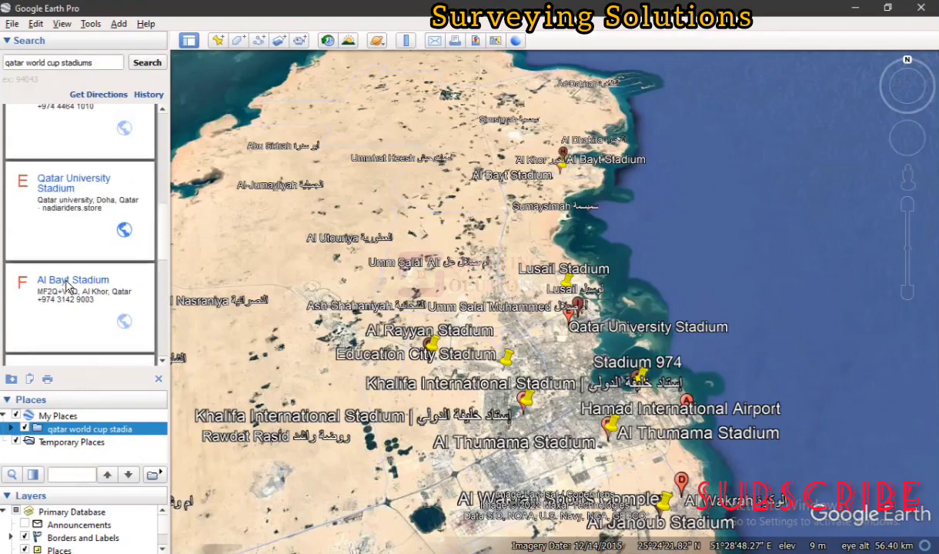
pyautogui.scroll(3, 67, 287)
pyautogui.scroll(2, 68, 287)
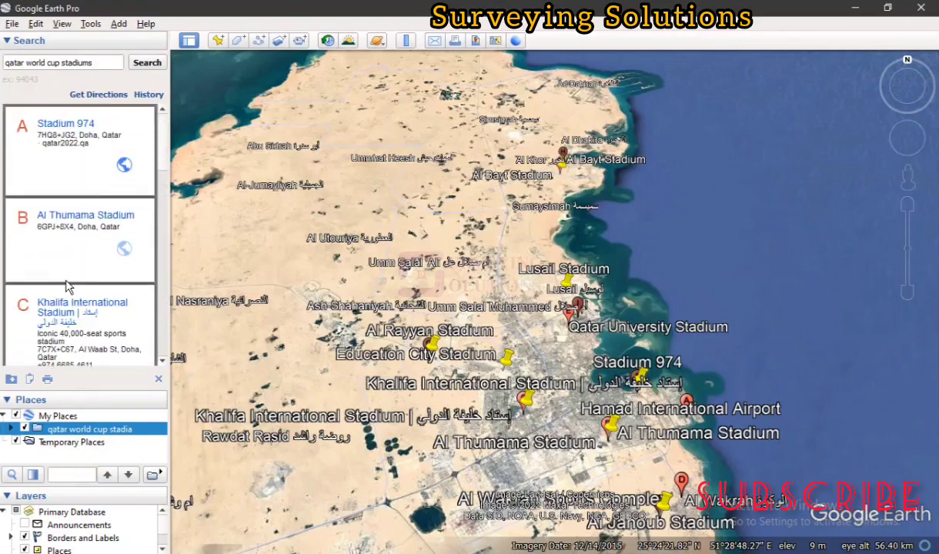
pyautogui.scroll(-5, 91, 281)
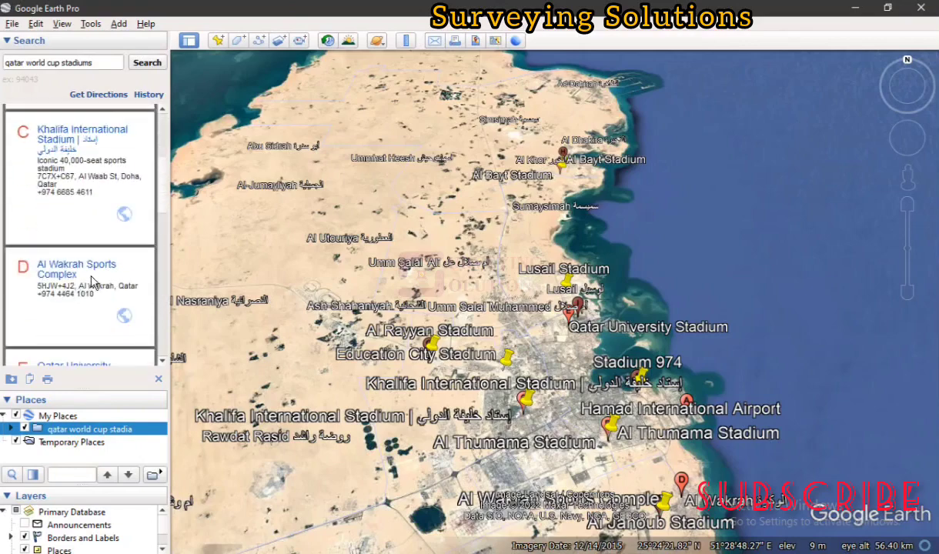
pyautogui.scroll(-6, 91, 282)
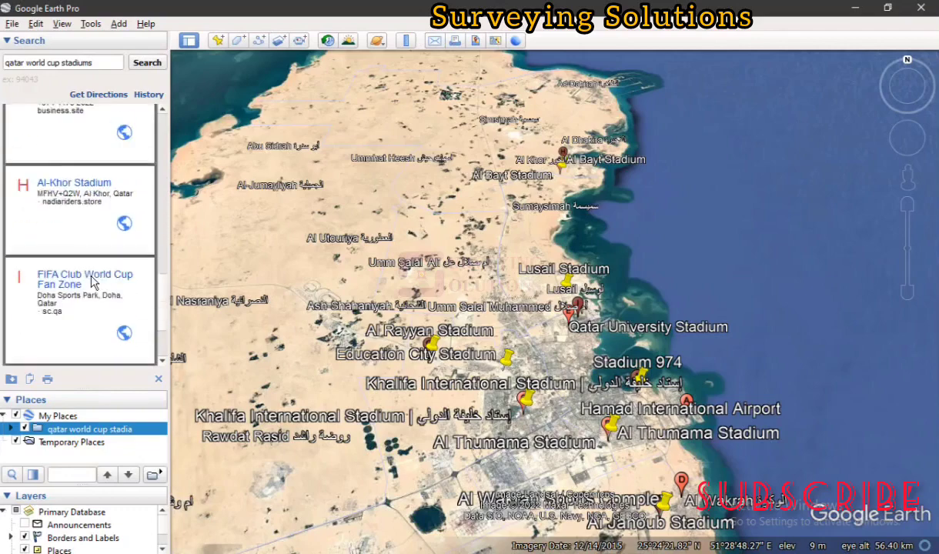
pyautogui.scroll(-1, 91, 282)
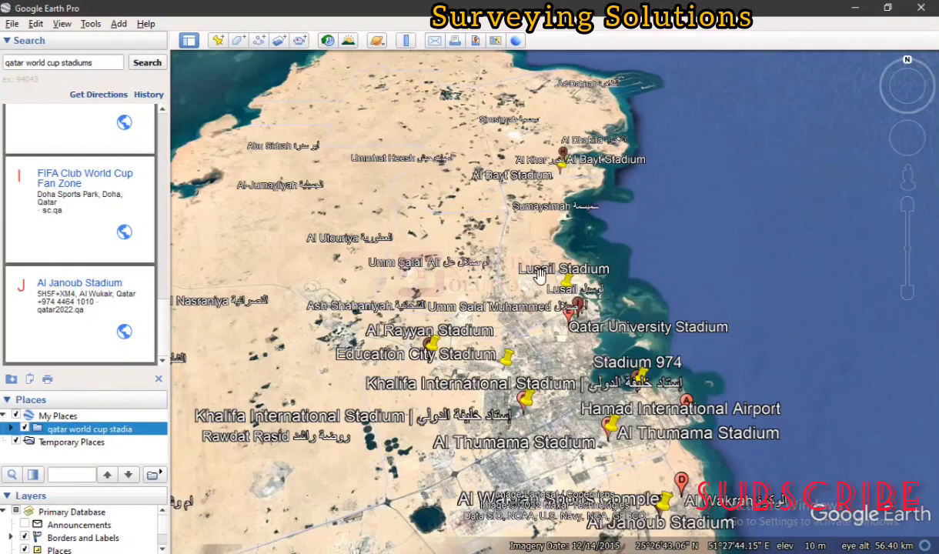
# Step: Expand the "qatar world cup stadia" folder and enlarge the Places list to view its saved placemarks
pyautogui.click(10, 429)
pyautogui.scroll(-5, 73, 439)
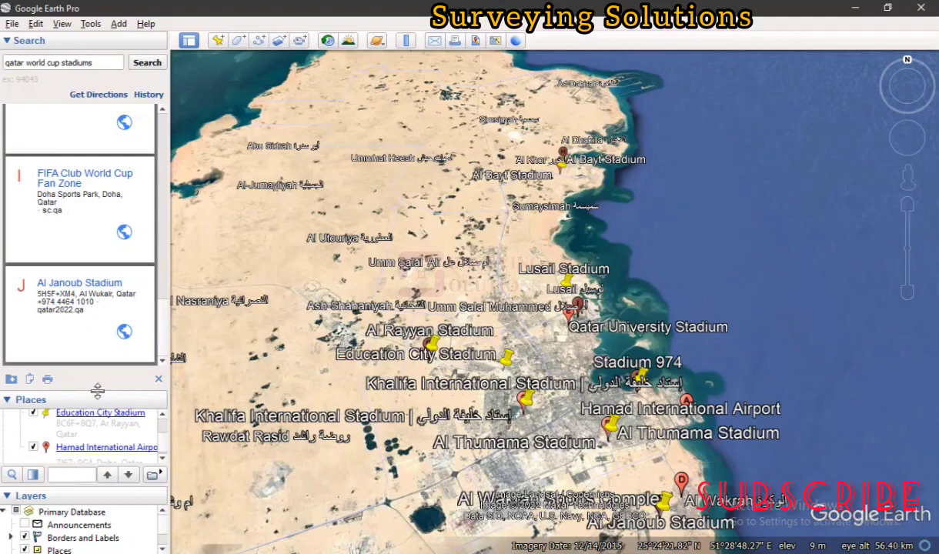
pyautogui.moveTo(99, 364); pyautogui.dragTo(99, 191)
pyautogui.scroll(5, 93, 305)
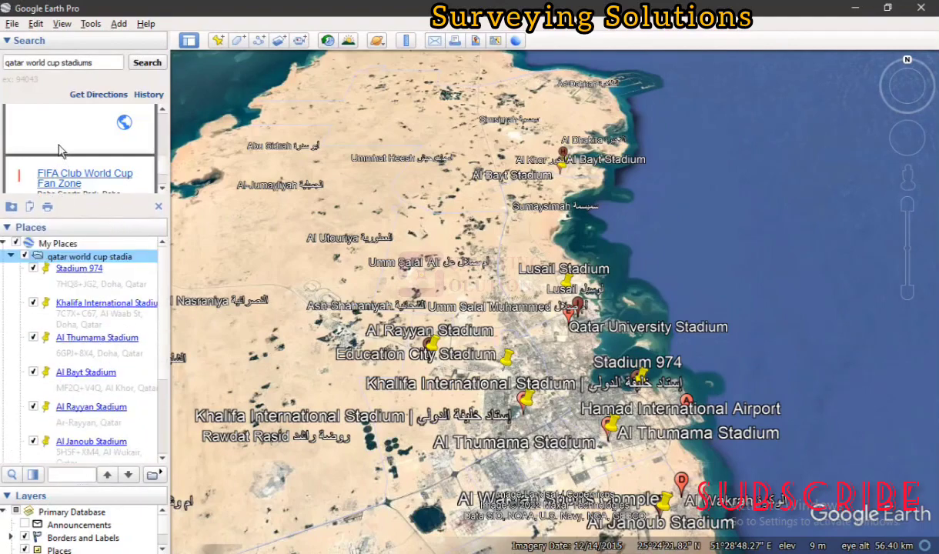
# Step: Compare the stadium search results with the placemarks saved in the "qatar world cup stadia" folder
pyautogui.scroll(2, 71, 146)
pyautogui.scroll(6, 71, 147)
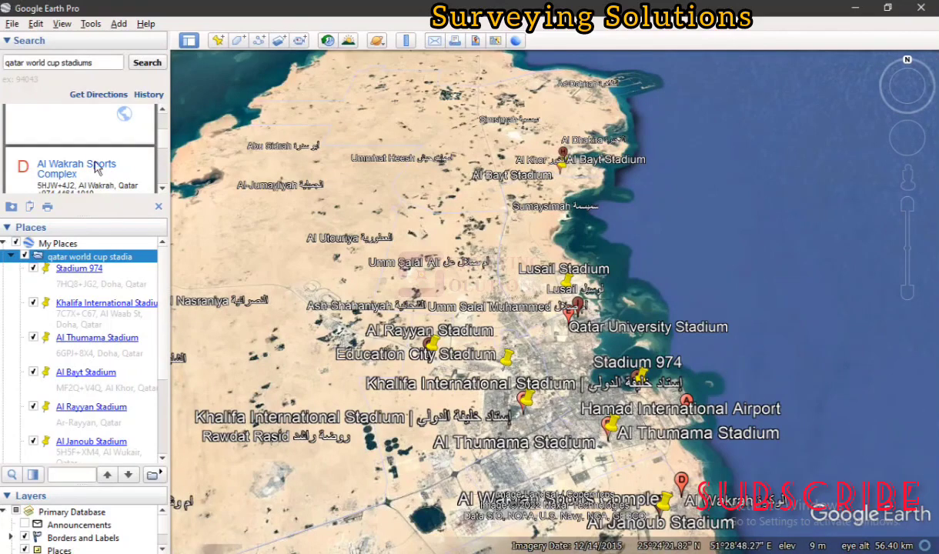
pyautogui.scroll(5, 98, 160)
pyautogui.scroll(-5, 98, 160)
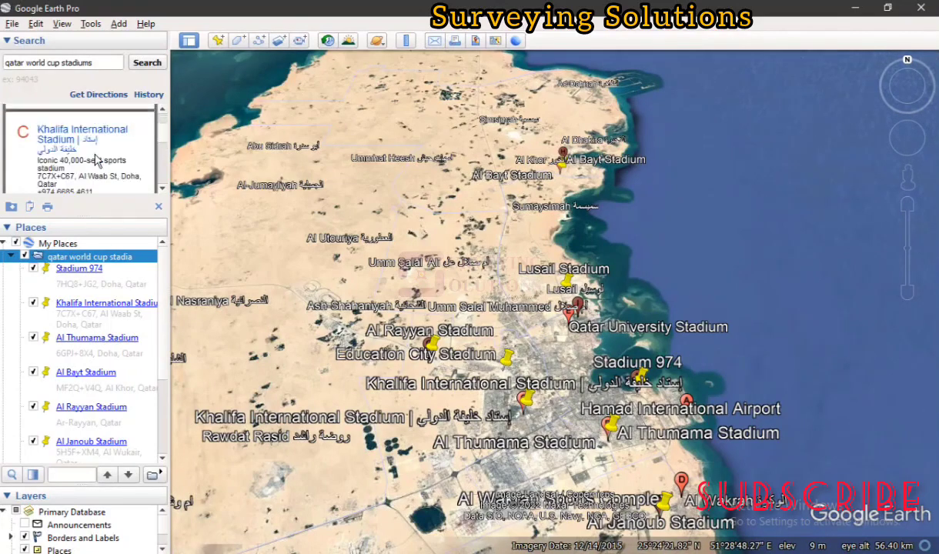
pyautogui.scroll(-3, 98, 160)
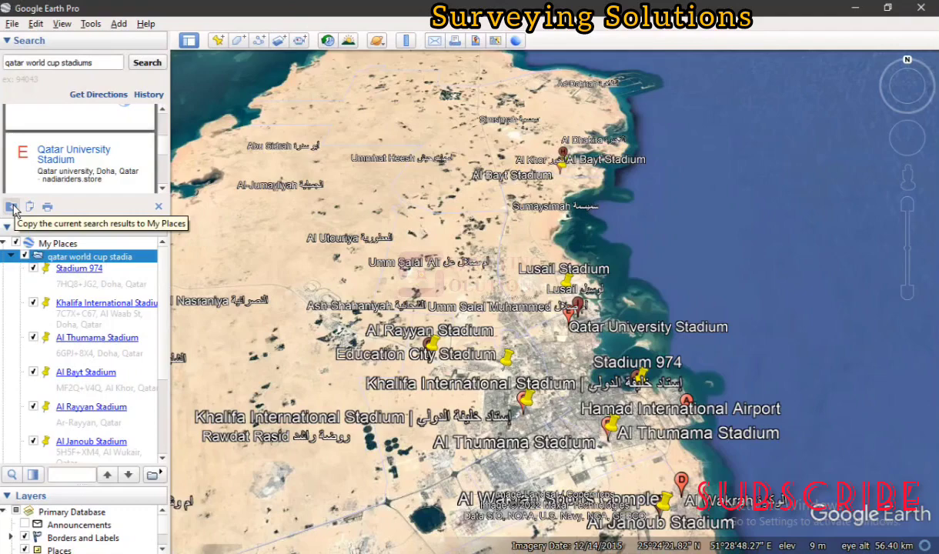
pyautogui.rightClick(119, 257)
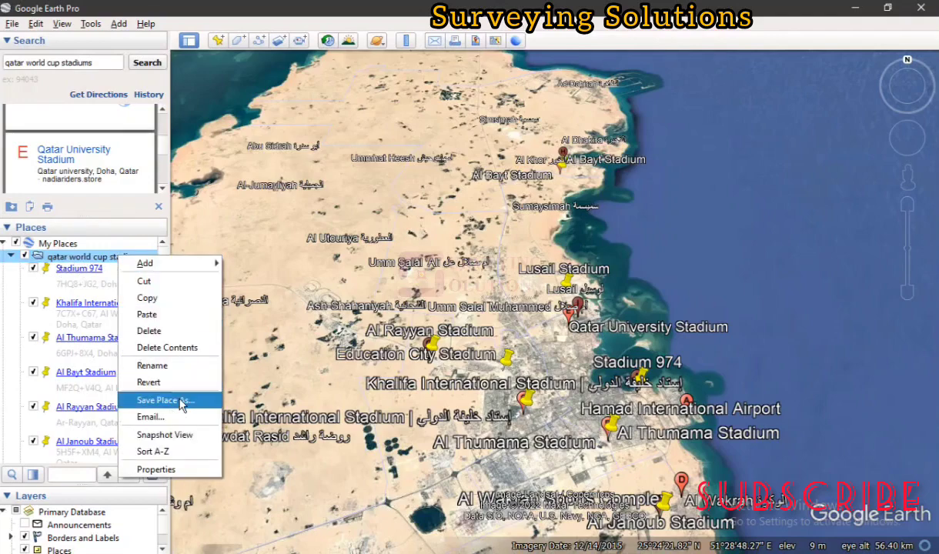
pyautogui.click(85, 246)
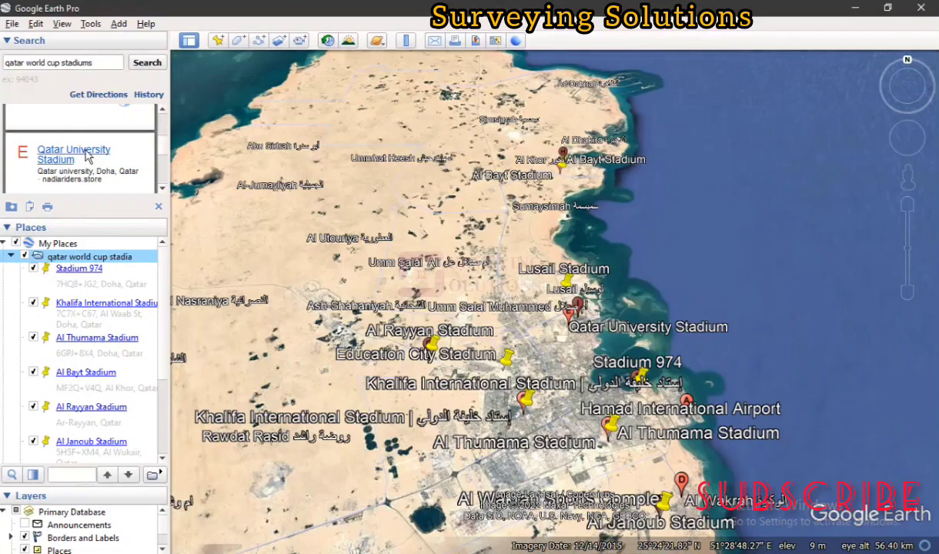
pyautogui.scroll(3, 87, 156)
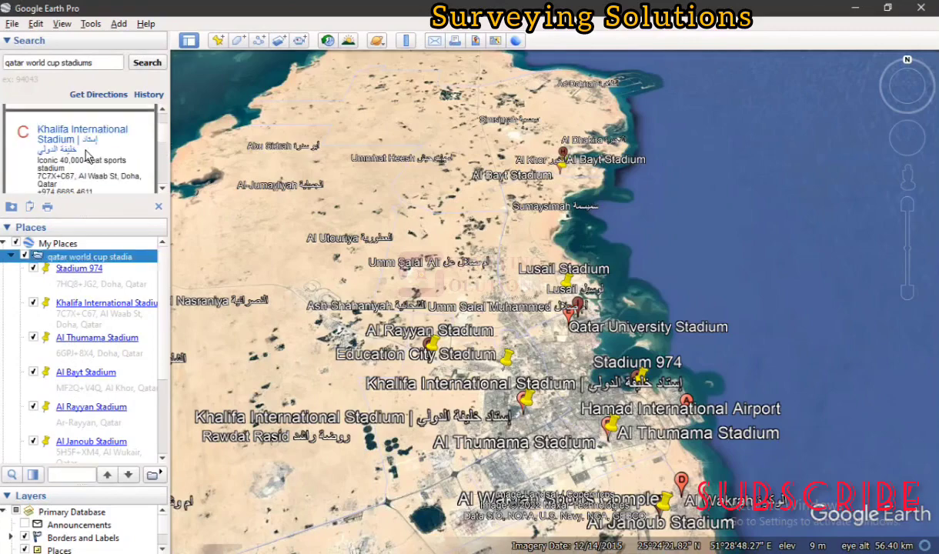
pyautogui.scroll(2, 87, 156)
pyautogui.moveTo(96, 62); pyautogui.dragTo(4, 63)
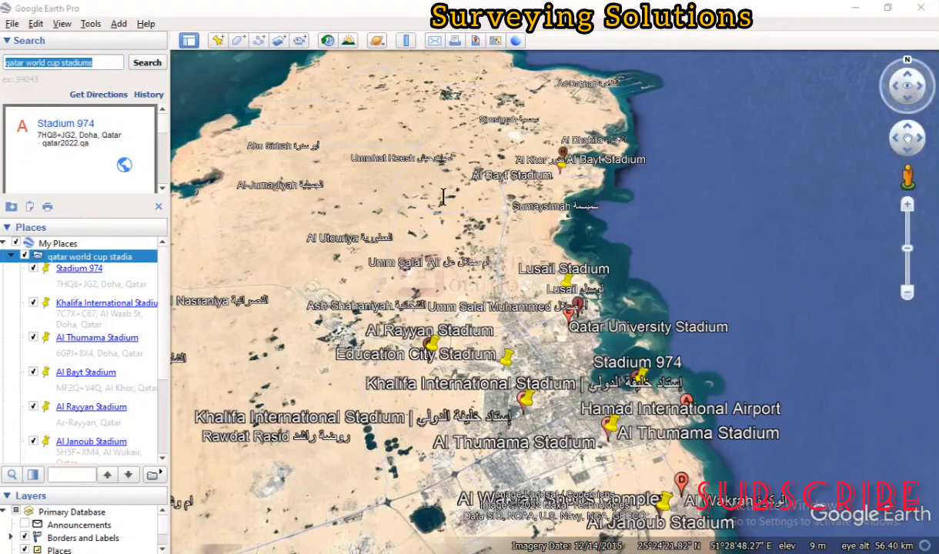
# Step: Check the Notepad checklist for the KMZ import, switch to QGIS and start adding a vector layer
pyautogui.hotkey('alt', 'Tab')
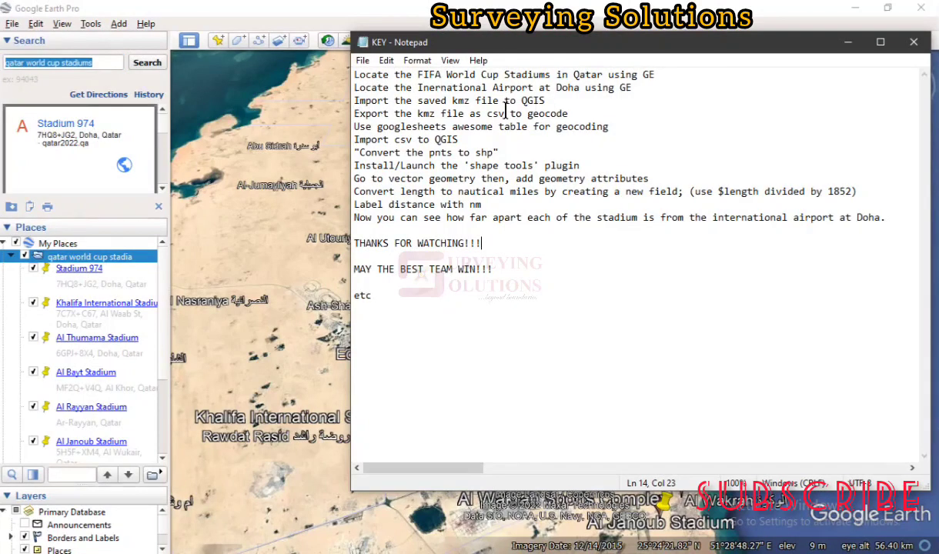
pyautogui.click(847, 48)
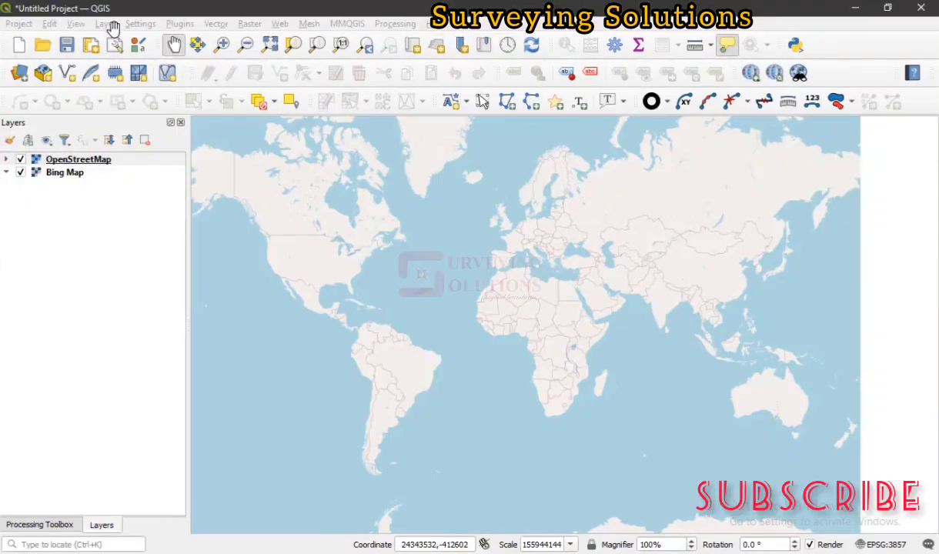
pyautogui.click(111, 24)
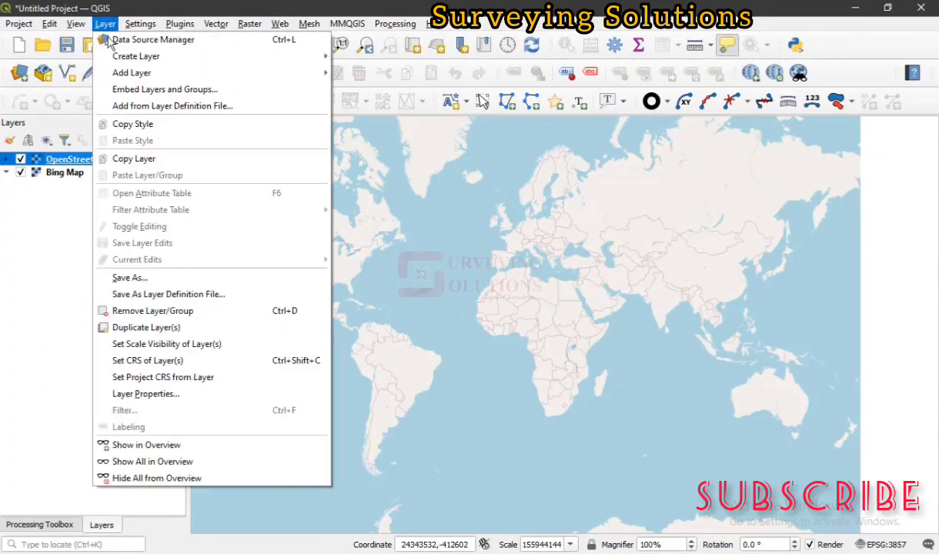
pyautogui.moveTo(113, 63)
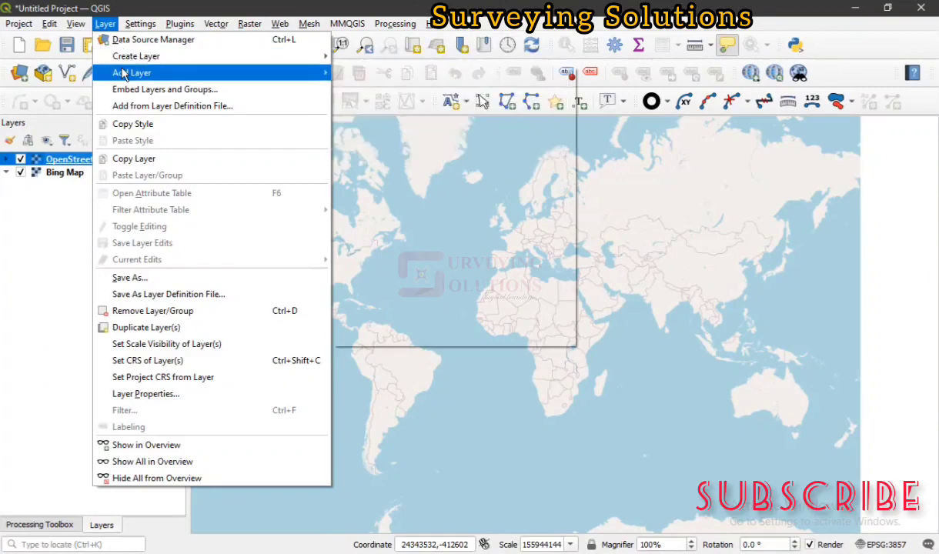
pyautogui.moveTo(285, 73)
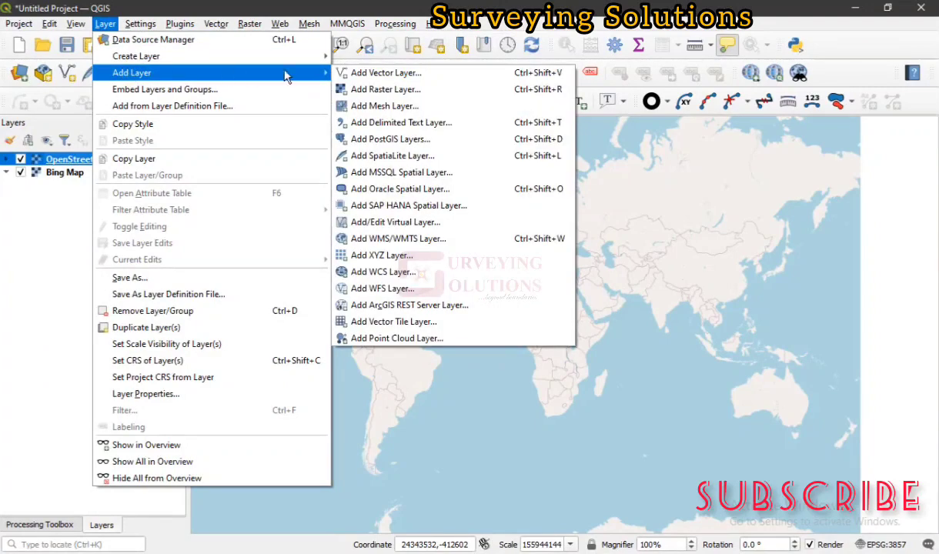
pyautogui.click(387, 74)
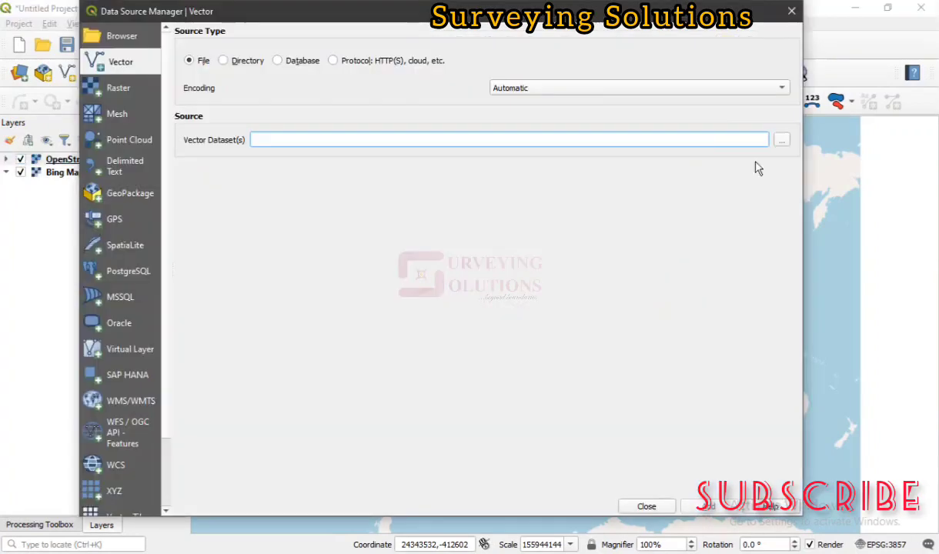